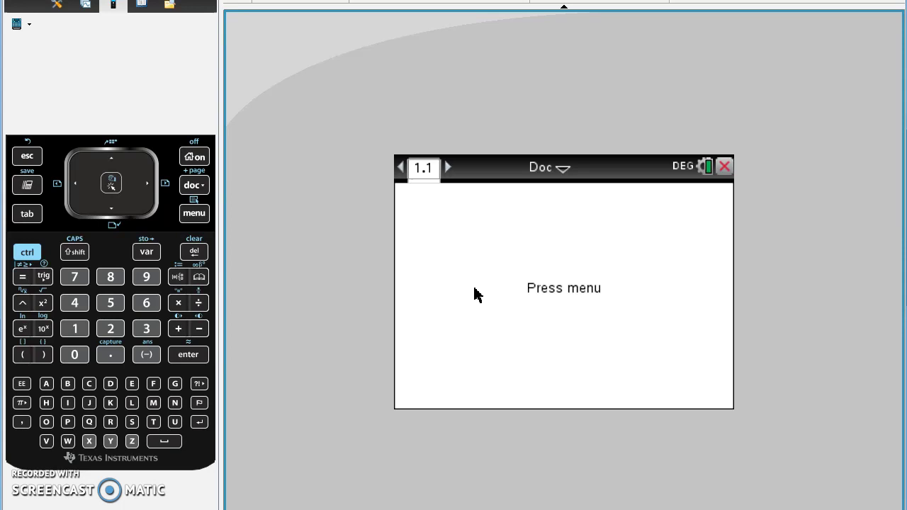
Step: Open the Add page menu listing Calculator, Graphs and Notes using Ctrl+Doc
left_click(27, 252)
left_click(192, 185)
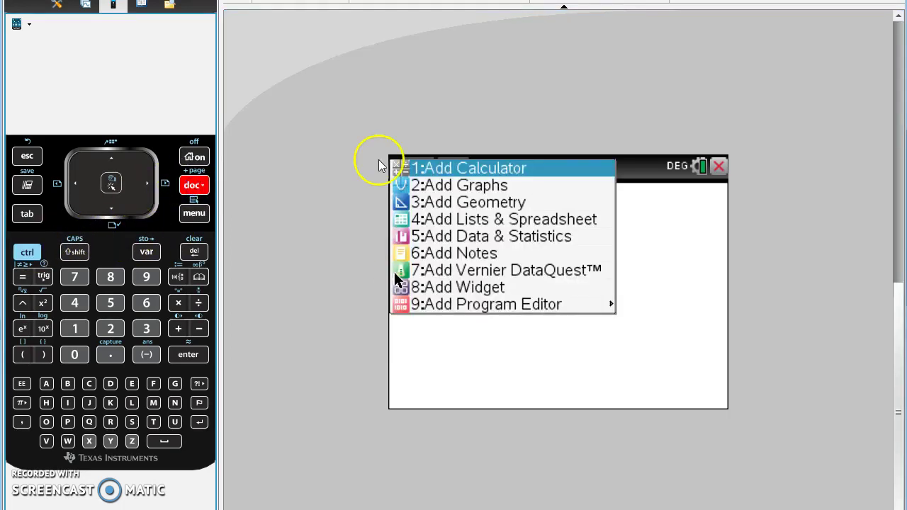
Step: Add a Graphs page plotting f1(x)=2x^2-3x-5, then return to the f1 entry line
left_click(469, 186)
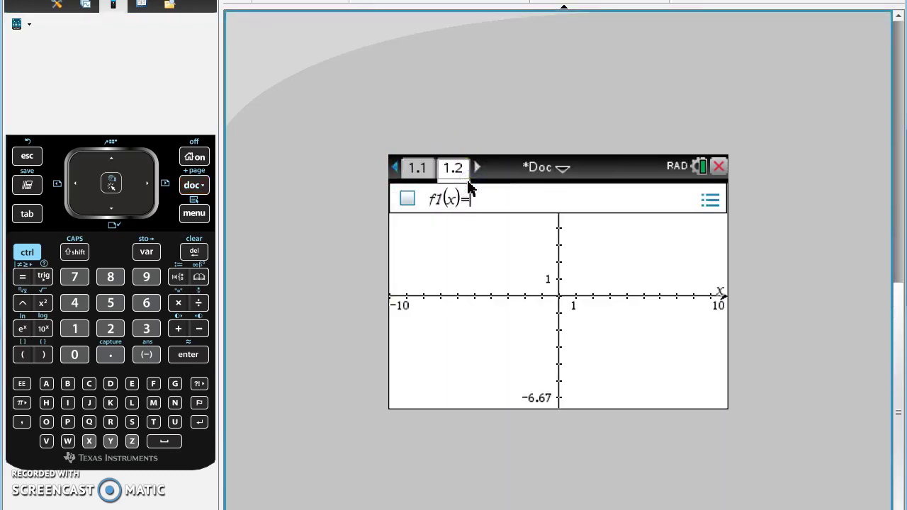
type("2x^2")
key("Right")
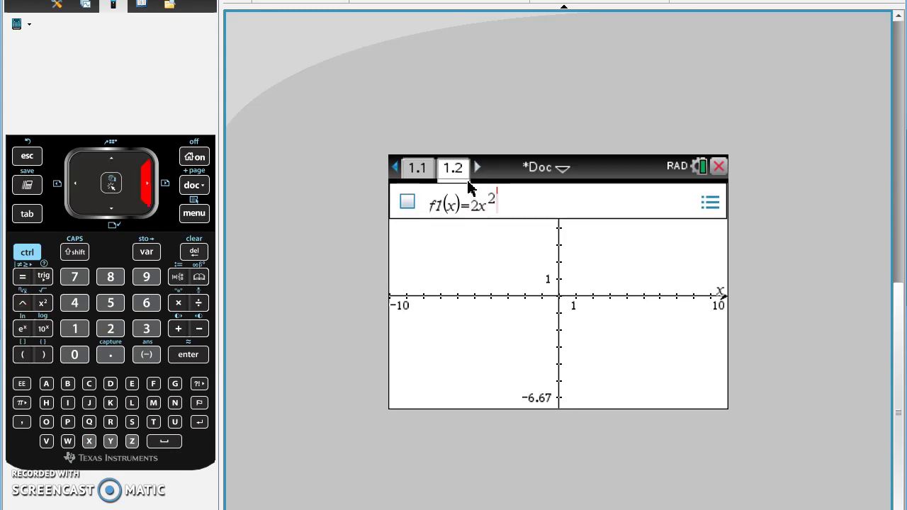
type("-3x")
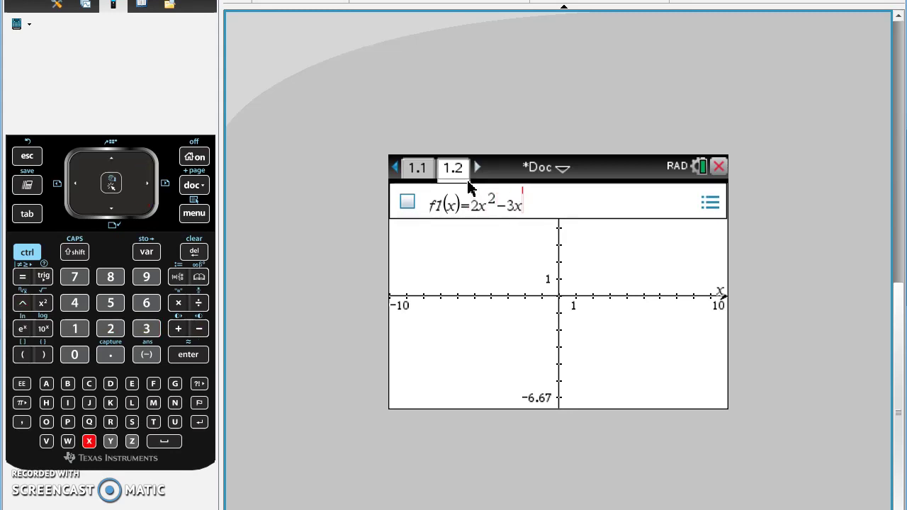
type("-5")
key("Return")
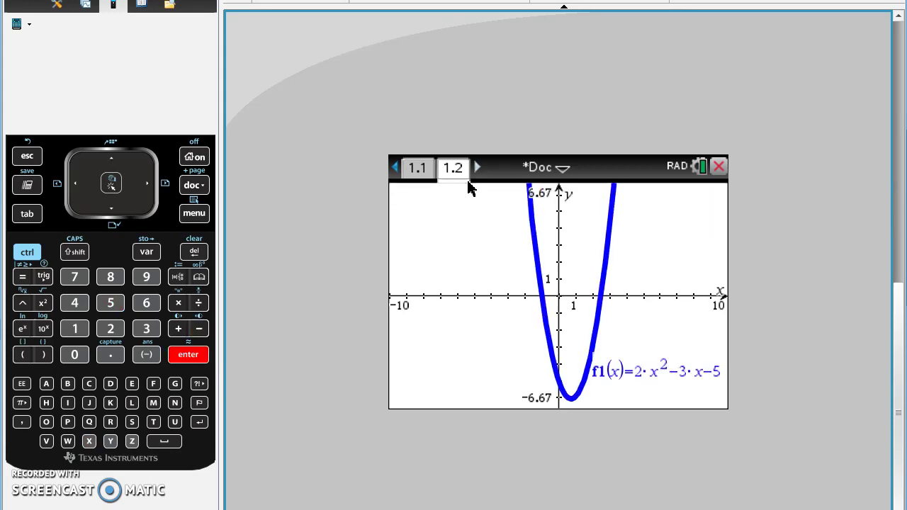
key("Tab")
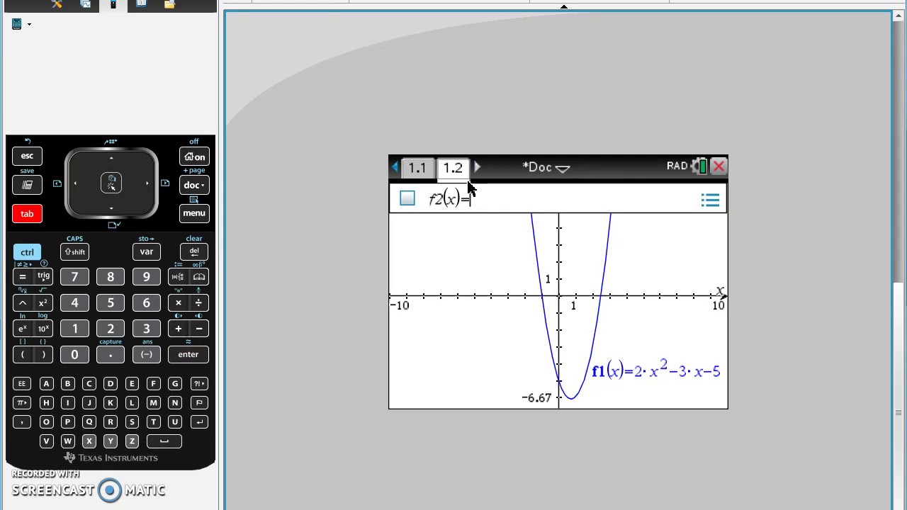
key("Up")
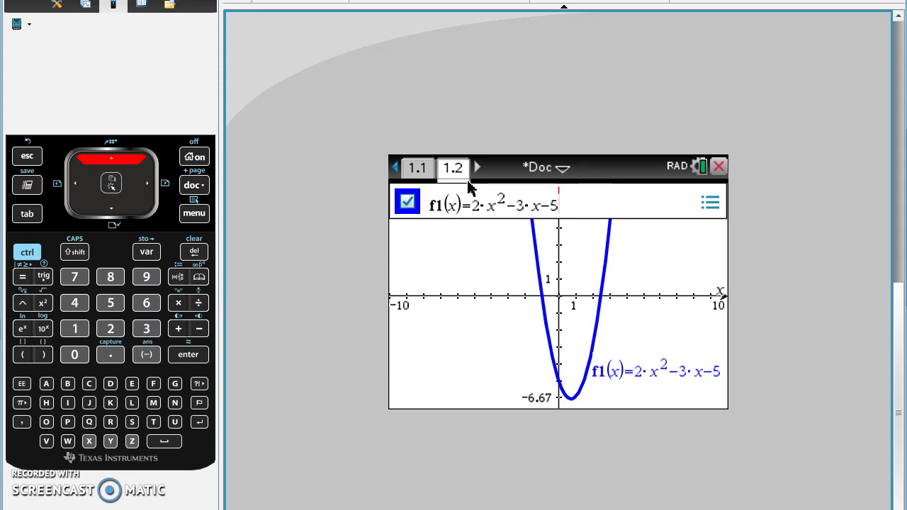
Step: Turn page 1.1 into a Calculator page
left_click(420, 170)
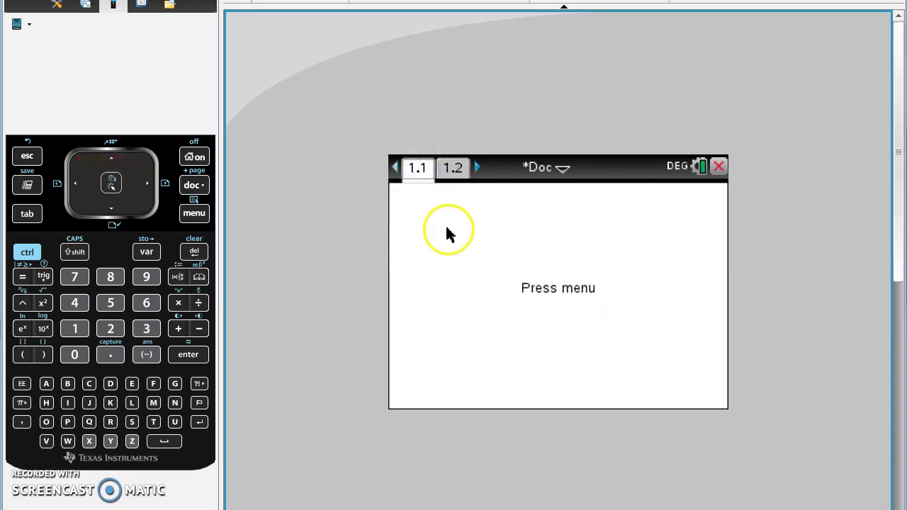
left_click(181, 214)
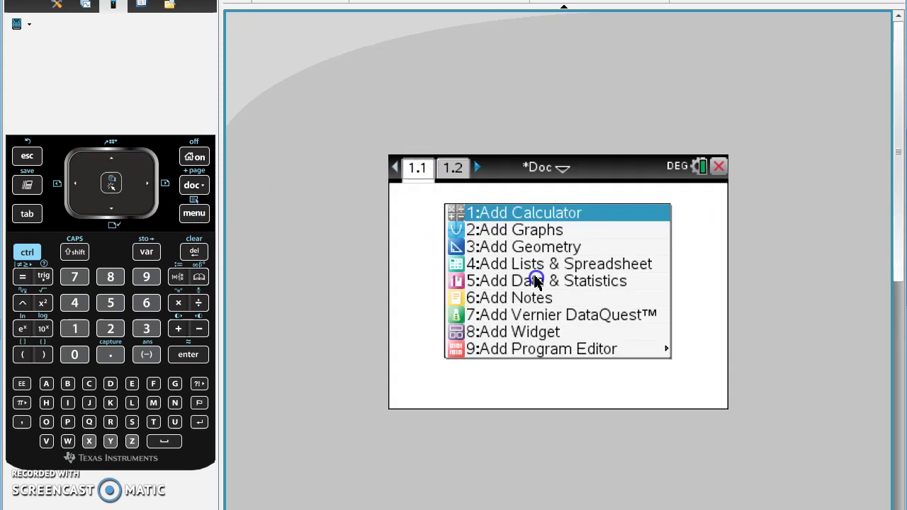
left_click(530, 217)
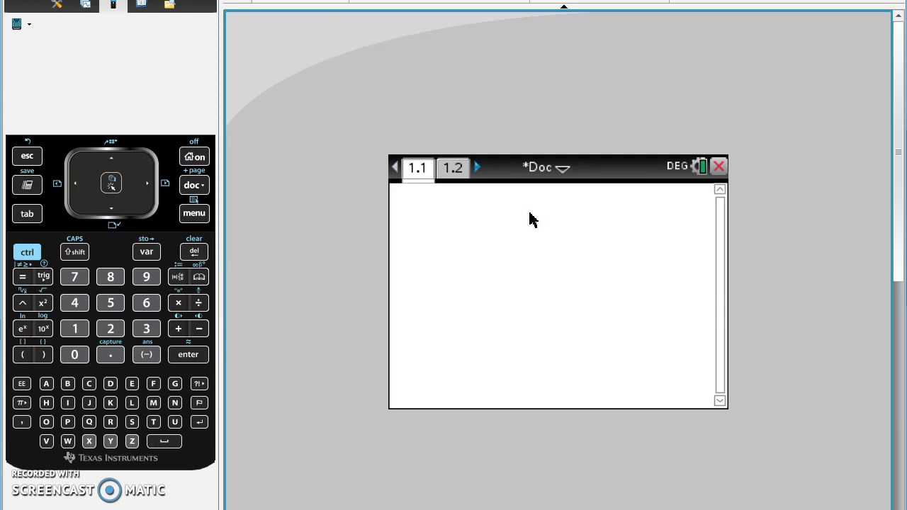
Step: Evaluate f1(x) and factor(f1(x)), giving (x+1)·(2x−5)
type("f1")
type("(x")
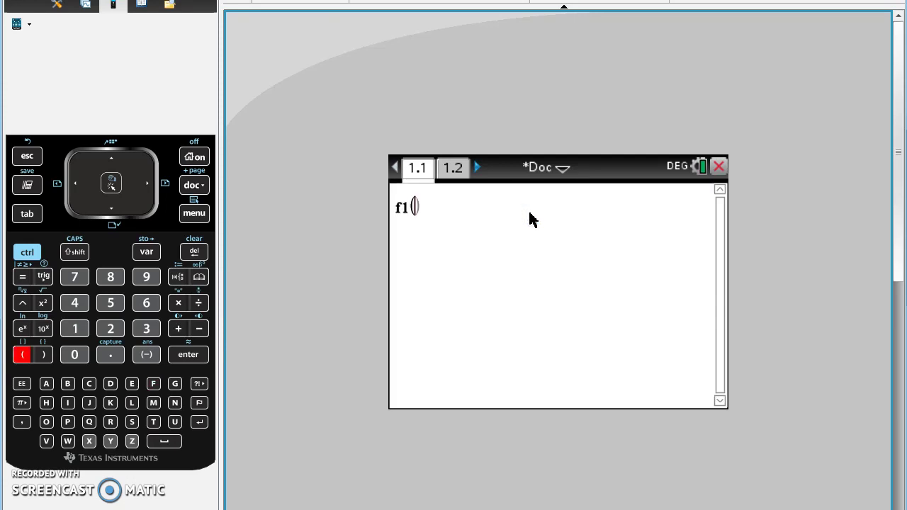
key("Return")
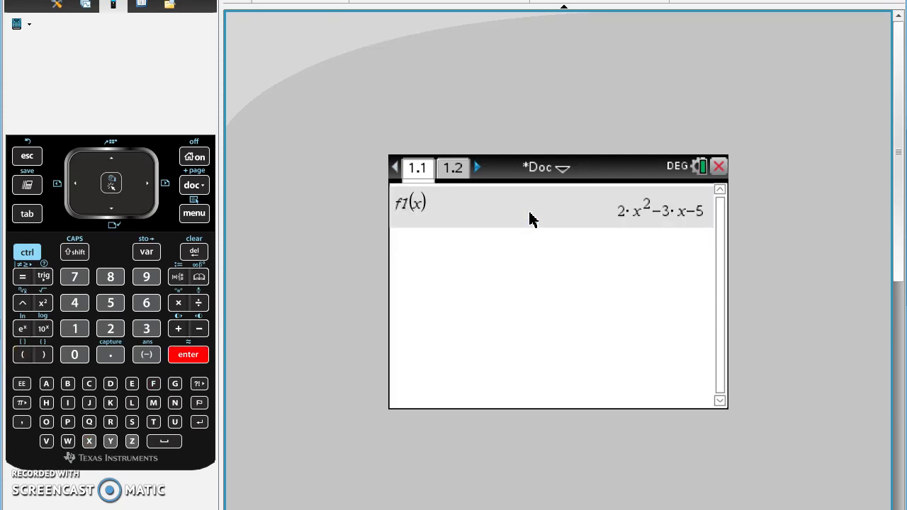
type("fa")
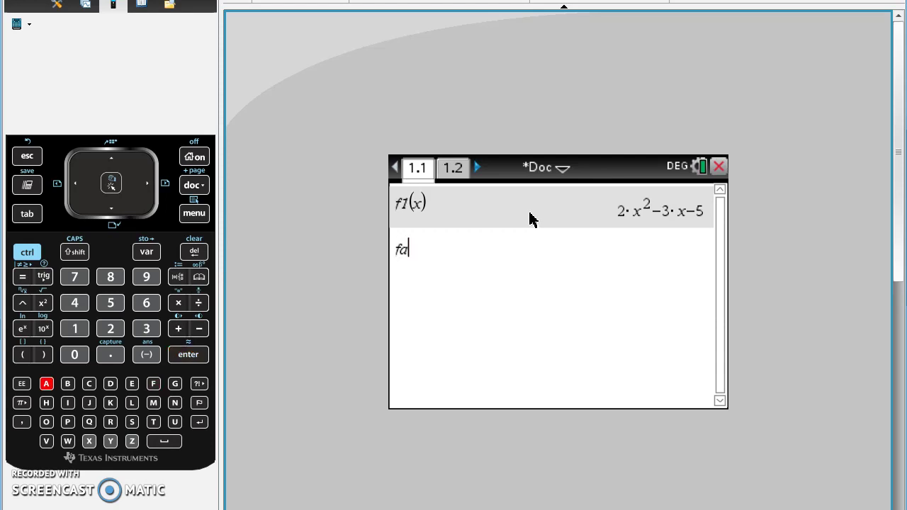
type("ctor(f1(x")
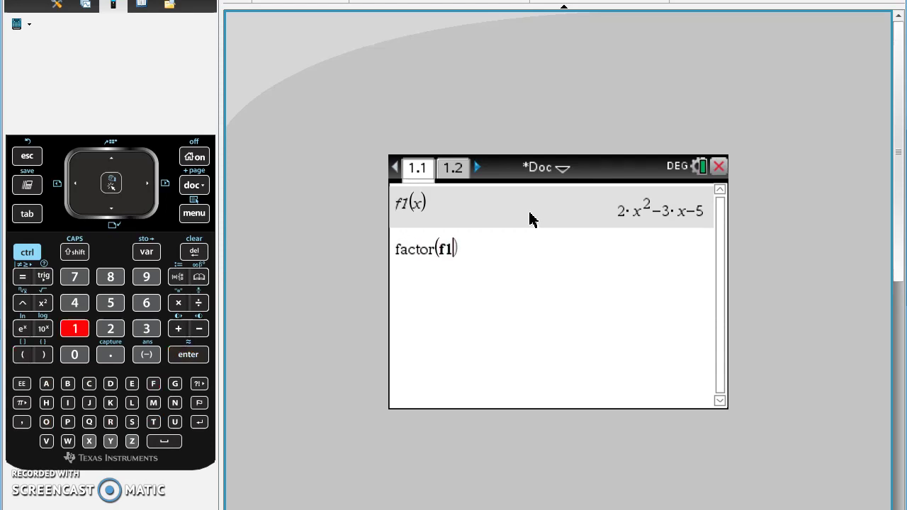
key("Return")
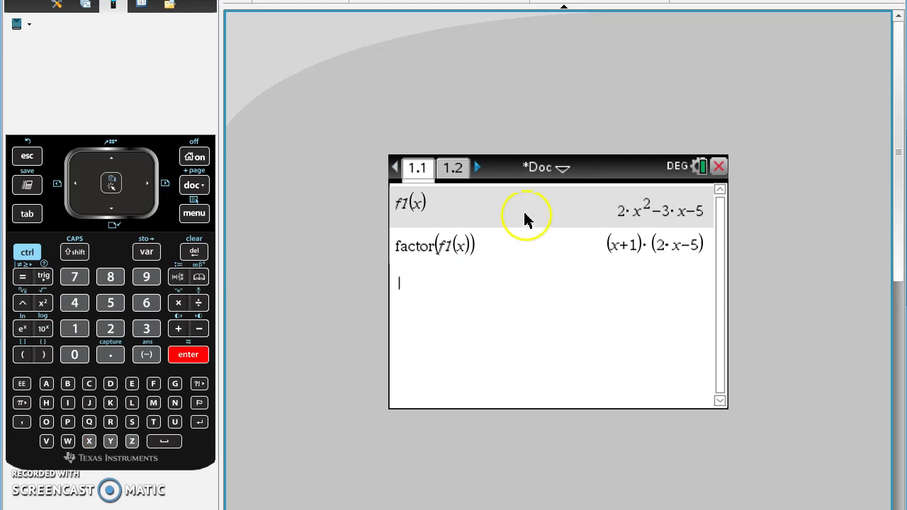
Step: Solve f1(x)=0,x for x=−1 or x=5/2, and evaluate f1(0) as −5
left_click(196, 219)
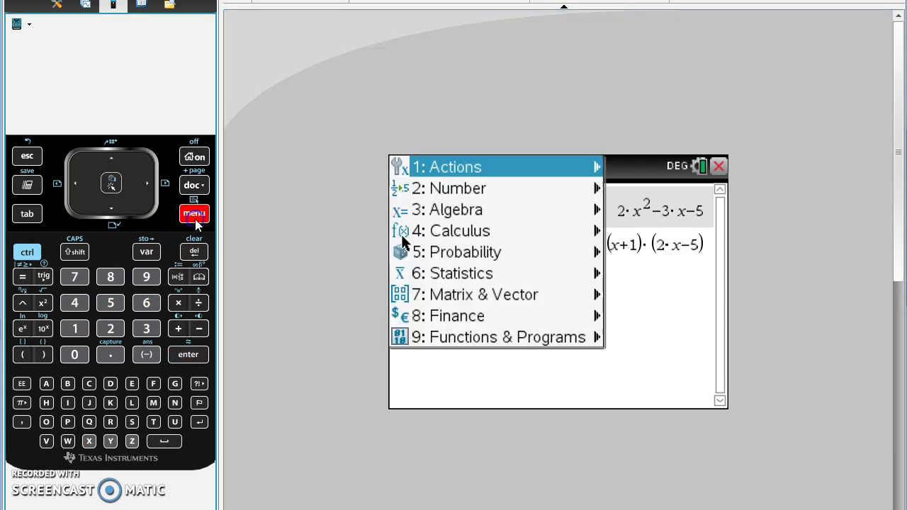
mouse_move(428, 217)
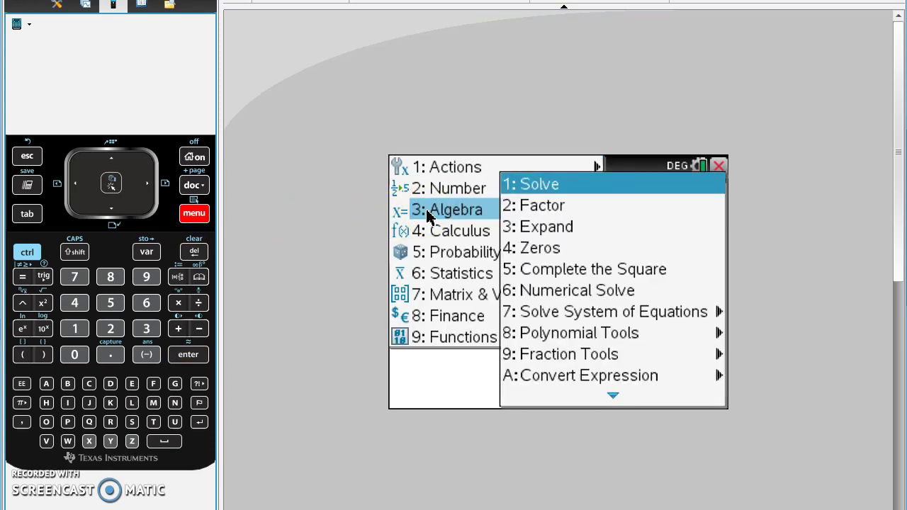
left_click(429, 216)
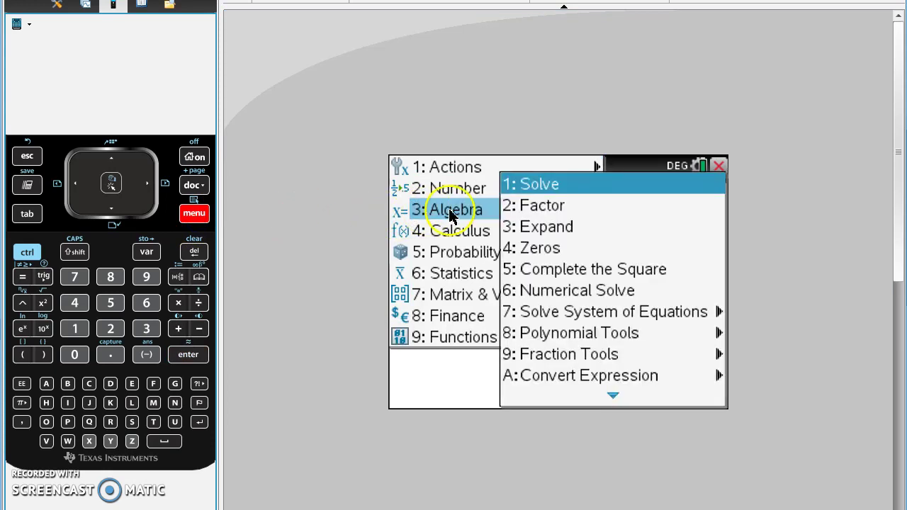
left_click(560, 186)
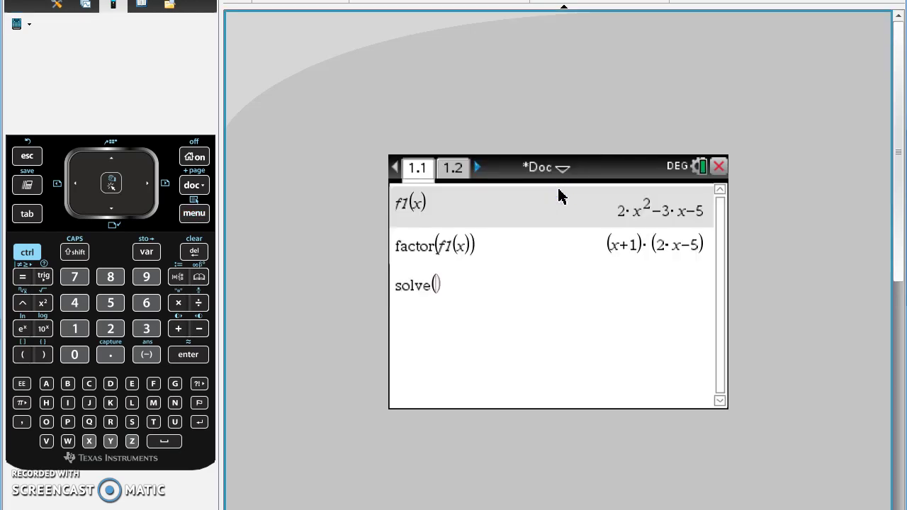
type("f1(x")
key("Right")
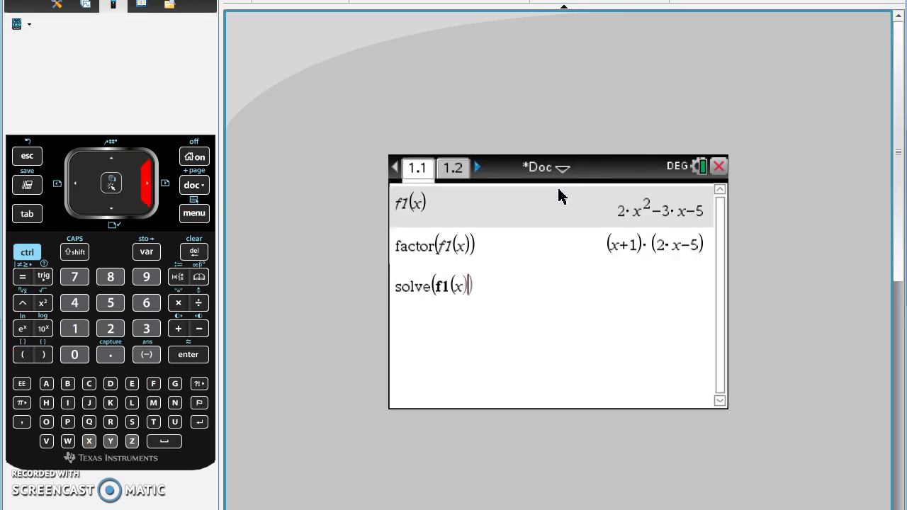
type("=0,x")
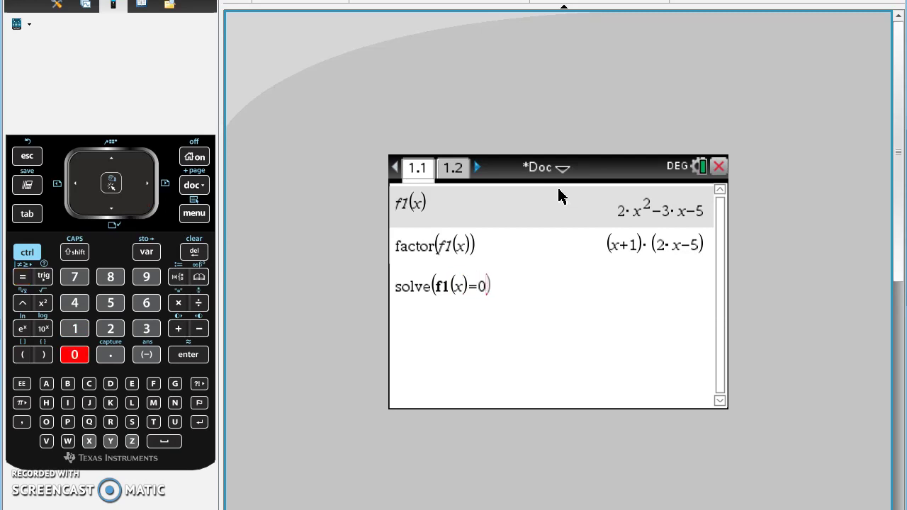
key("Return")
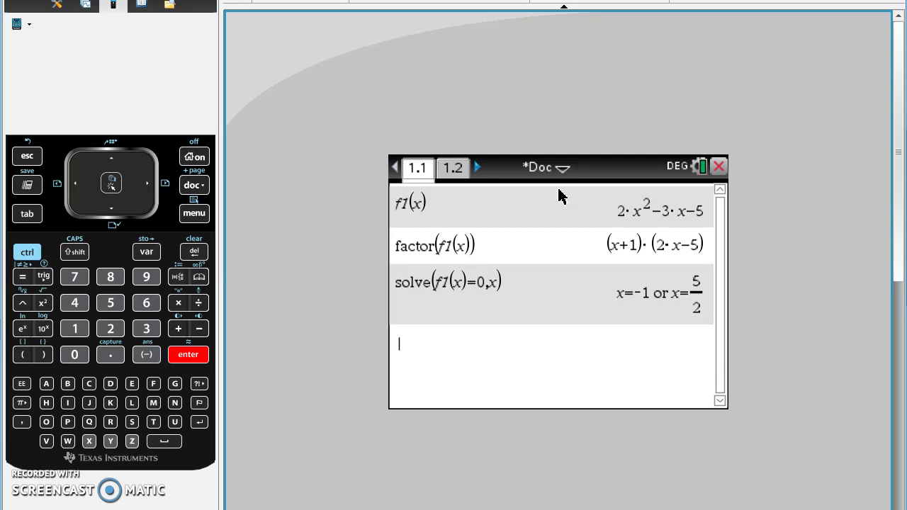
type("f1(0")
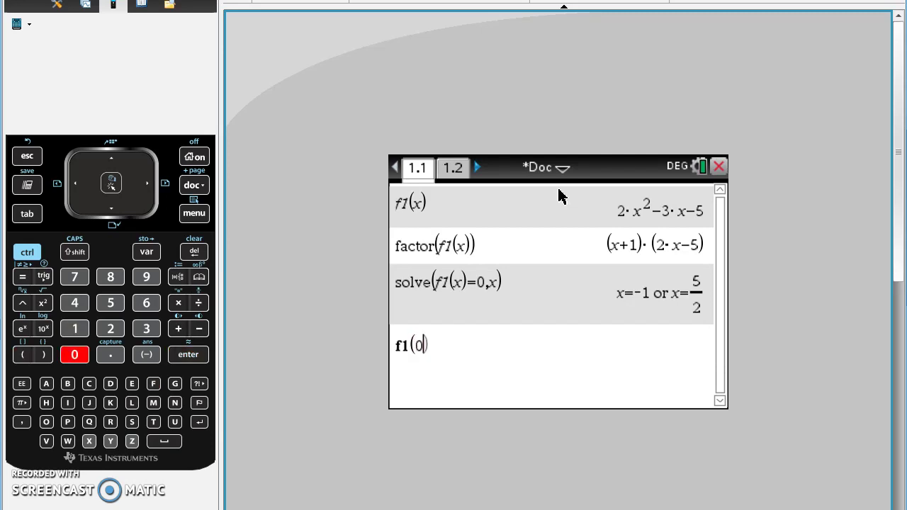
key("Return")
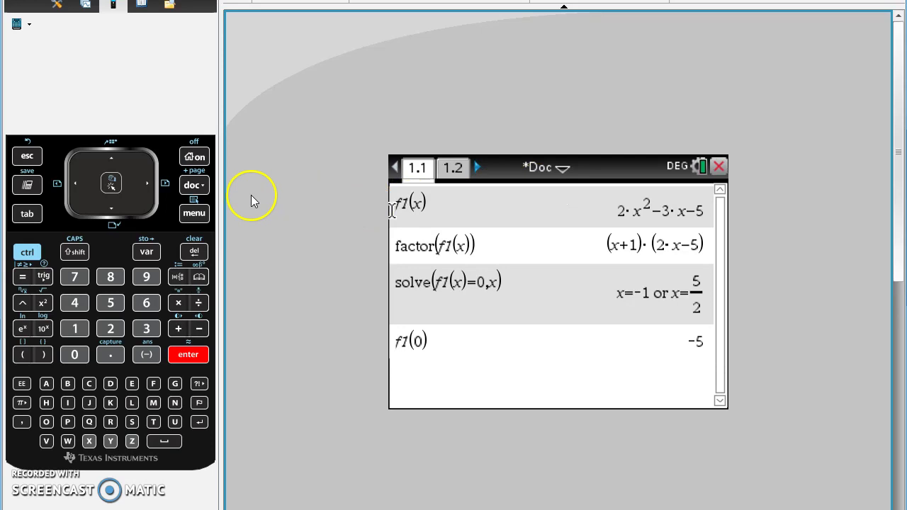
Step: Evaluate completeSquare(f1(x),x) from the Algebra menu, giving 2·(x−3/4)²−49/8
left_click(195, 219)
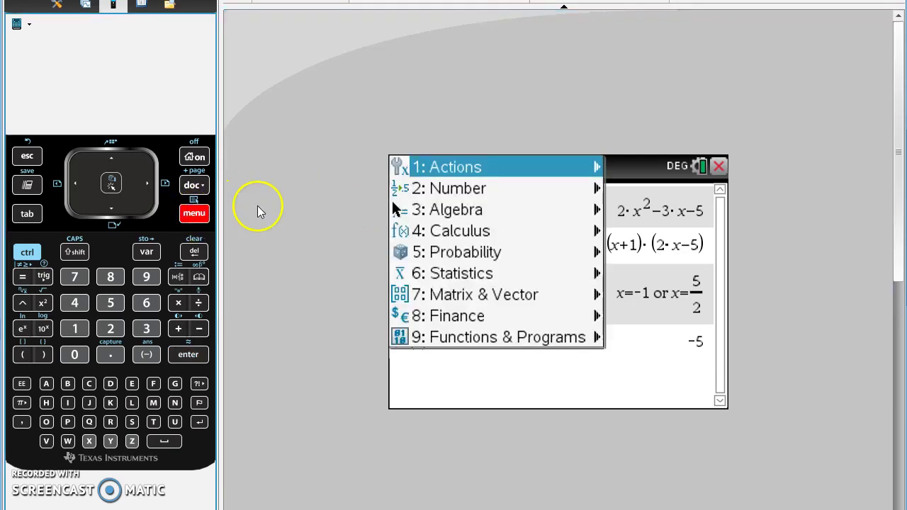
left_click(428, 212)
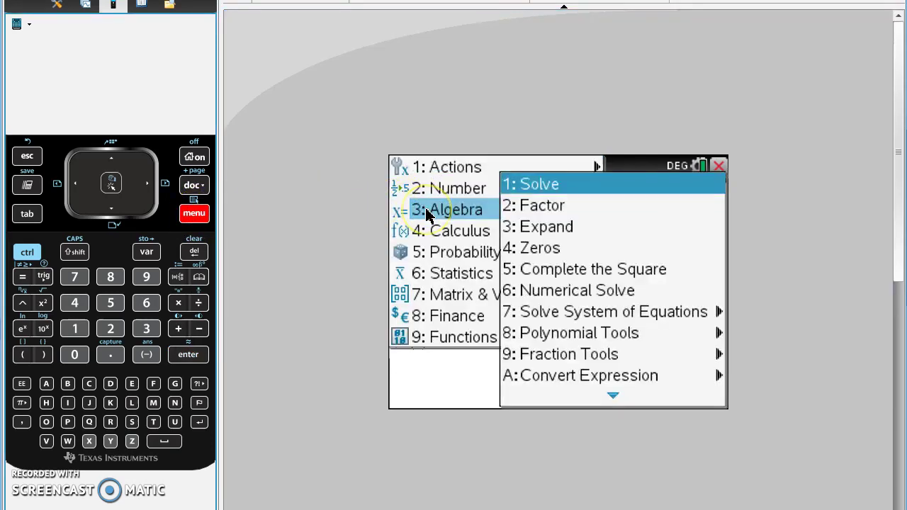
left_click(546, 264)
type("f1(x")
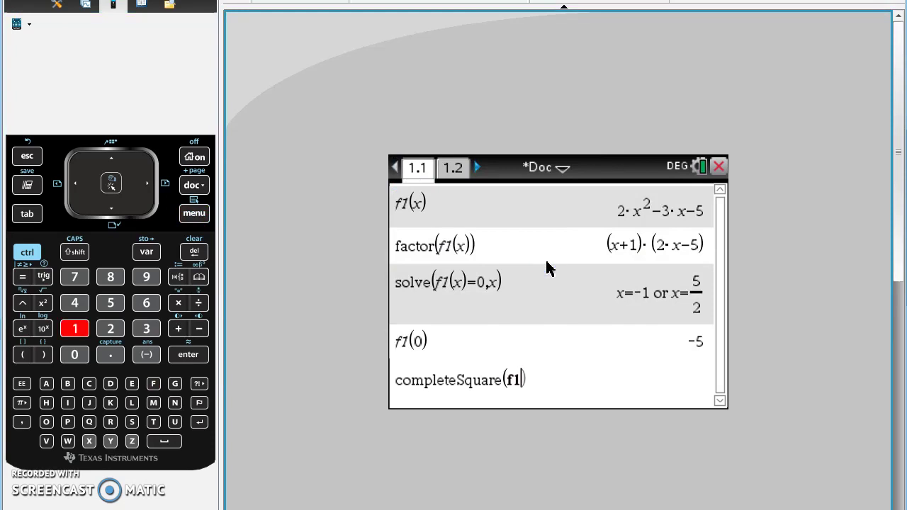
key("Right")
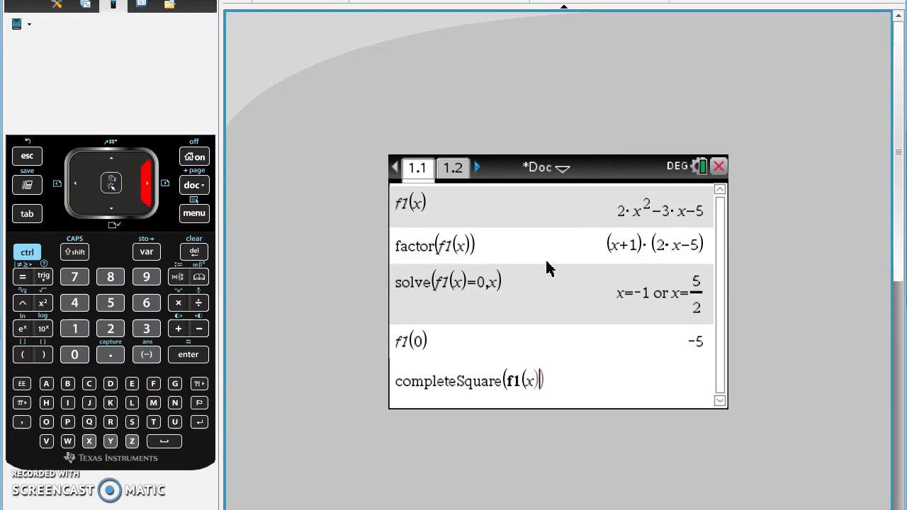
type(",x")
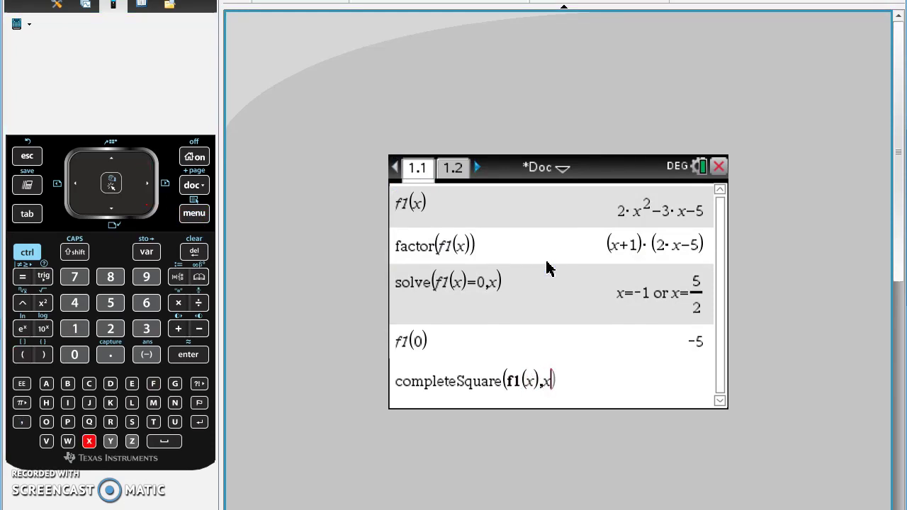
key("Return")
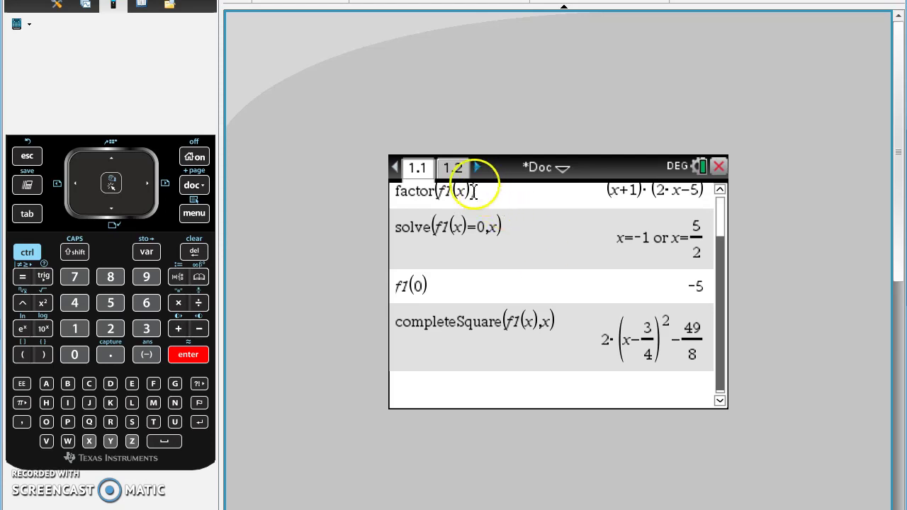
Step: Go to Graphs page 1.2 and leave the empty f2 entry line
left_click(27, 252)
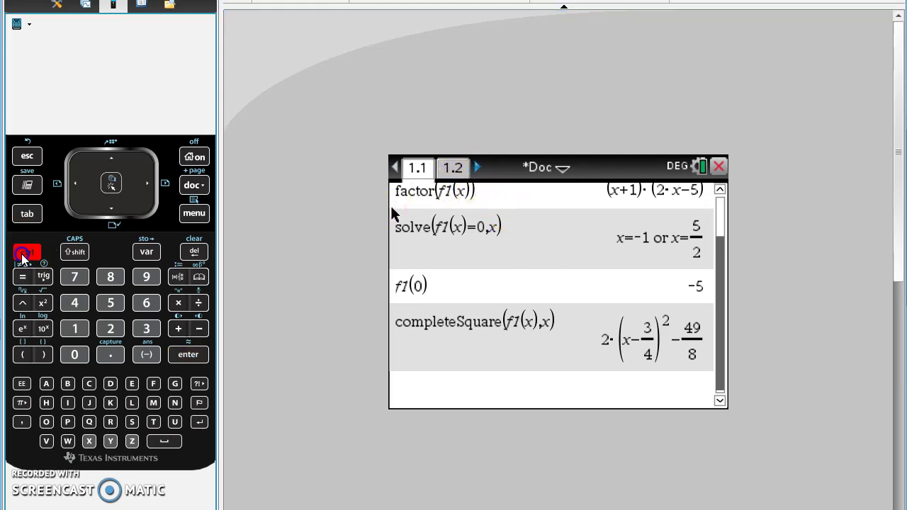
left_click(147, 185)
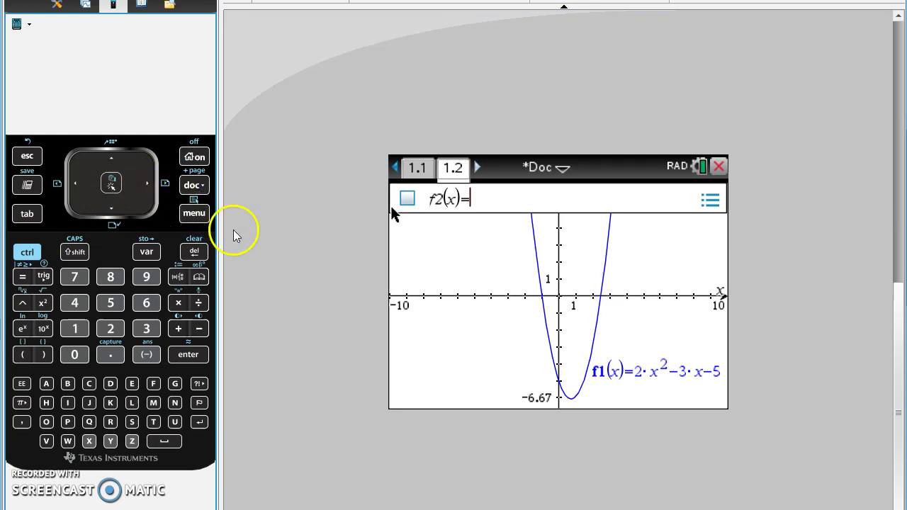
right_click(479, 253)
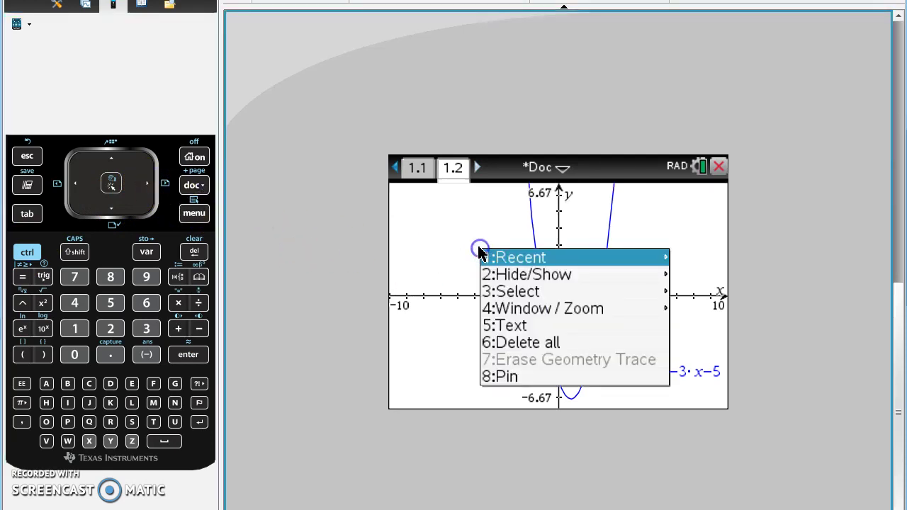
left_click(433, 224)
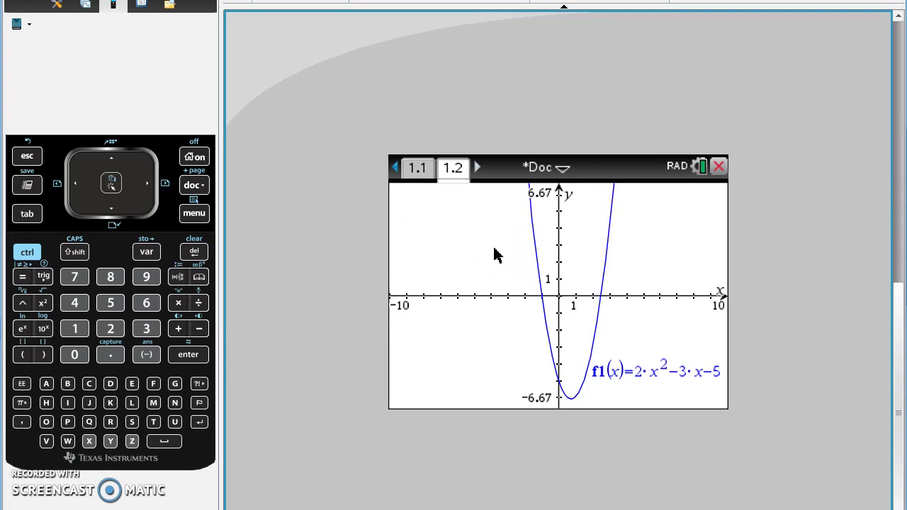
Step: Mark the first zero of f1 at (−1, 0) with Analyze Graph > Zero
left_click(192, 215)
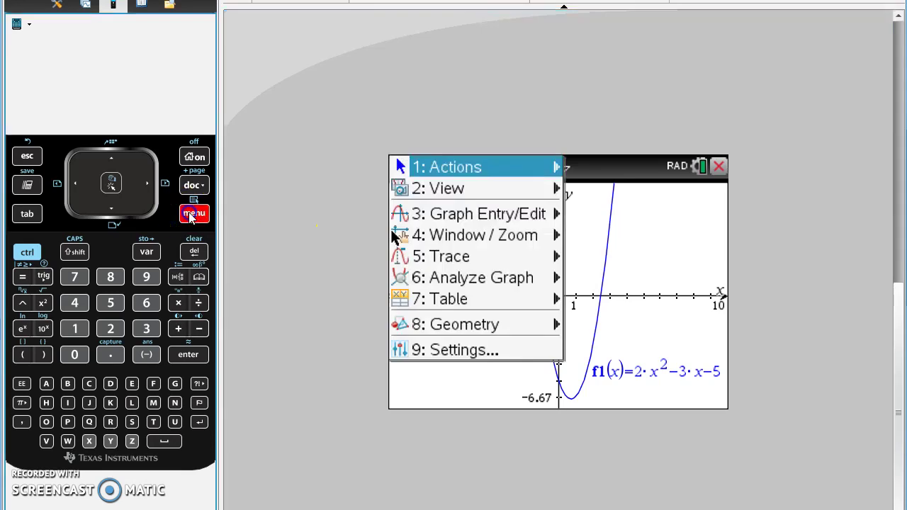
left_click(445, 283)
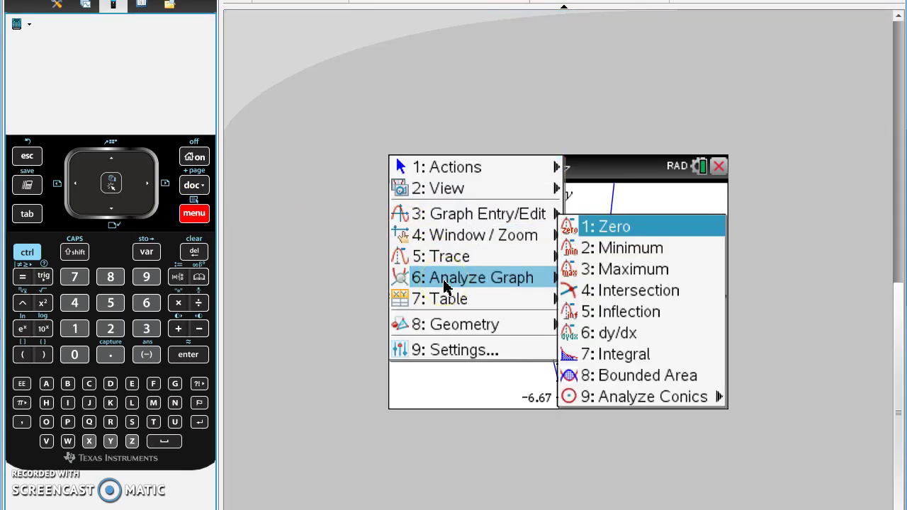
left_click(616, 231)
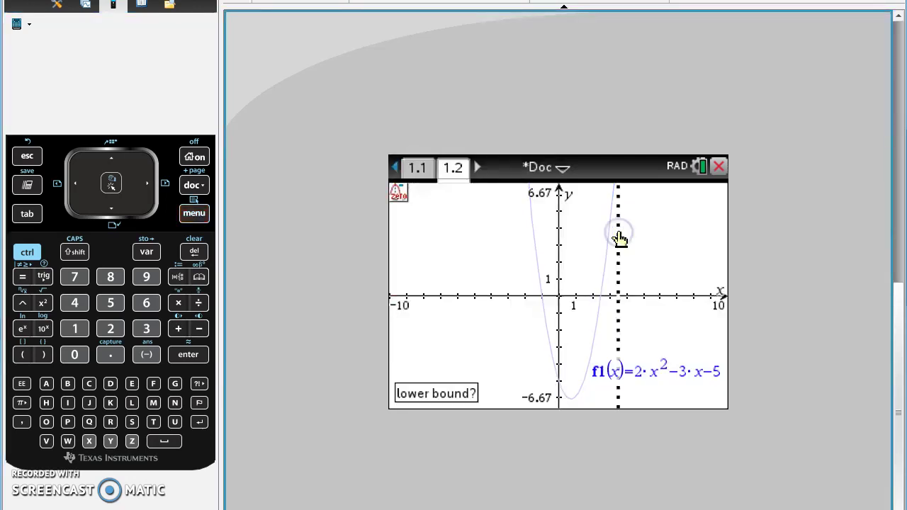
left_click(524, 251)
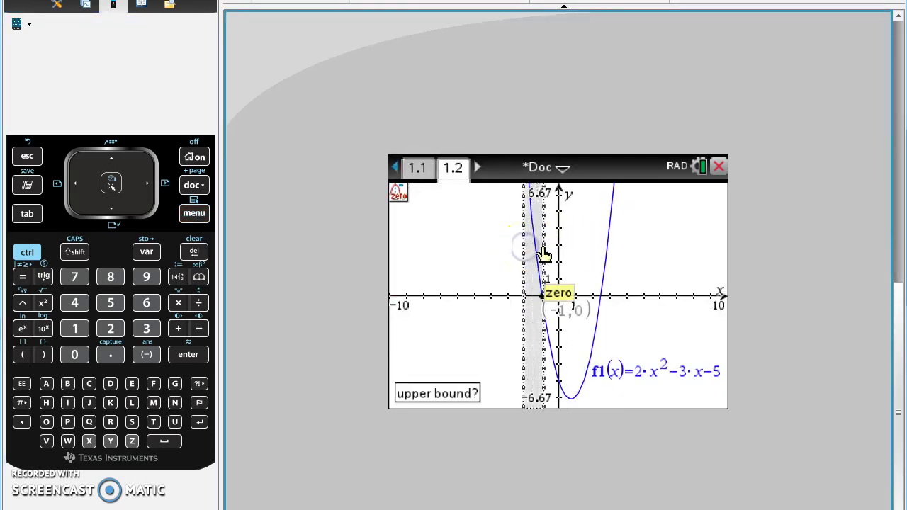
left_click(571, 254)
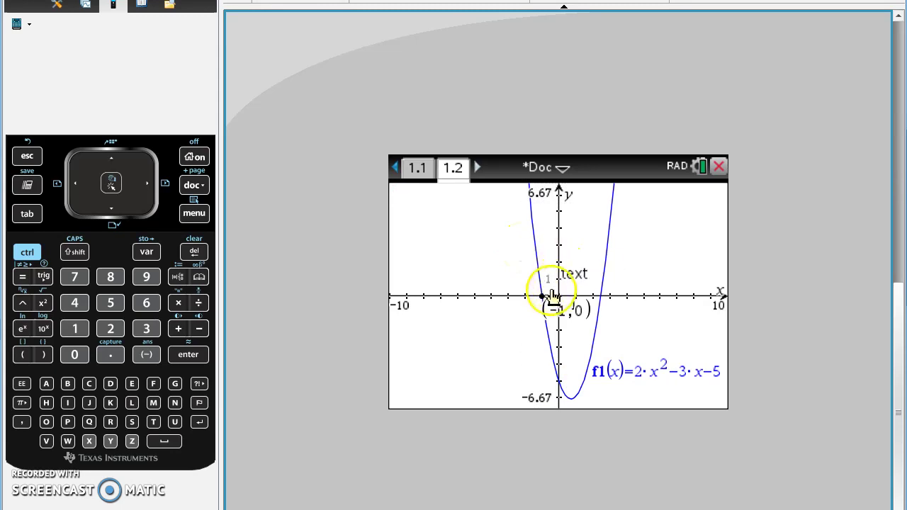
left_click_drag(543, 293, 552, 292)
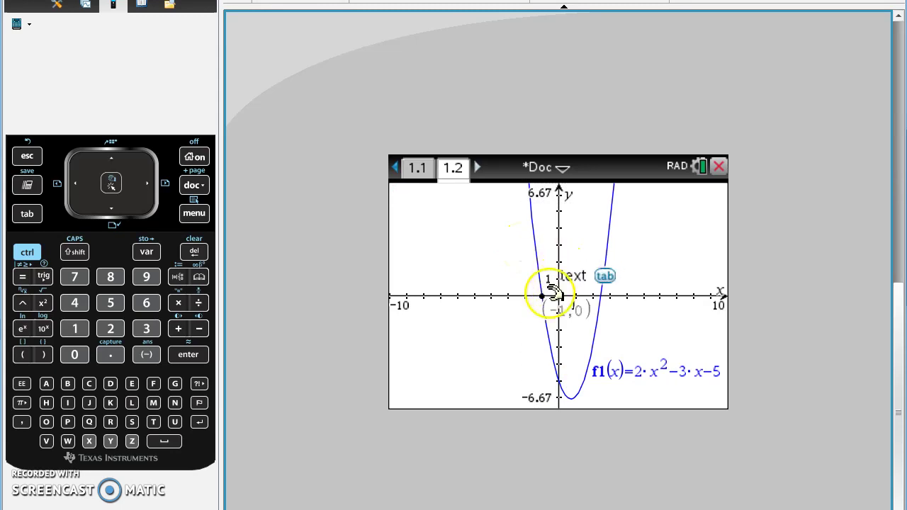
Step: Mark the second zero of f1 at (2.5, 0) with Analyze Graph > Zero
left_click(196, 214)
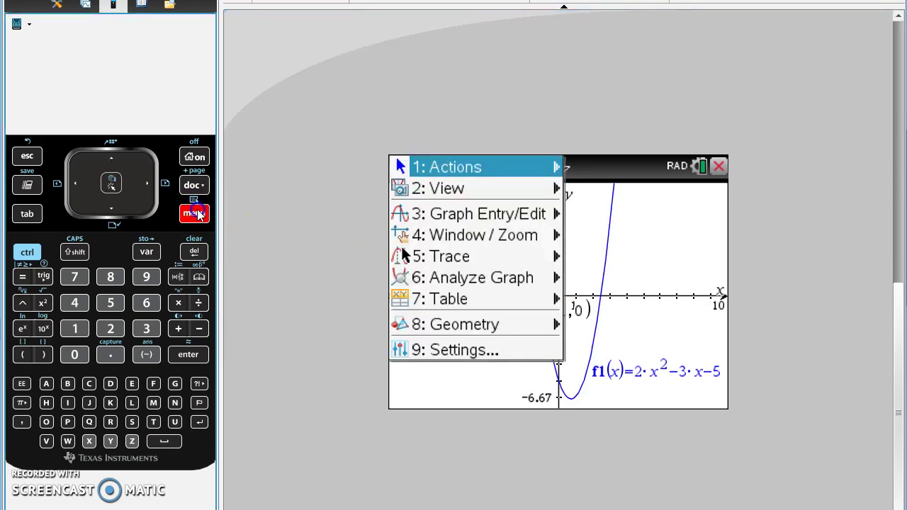
left_click(441, 278)
left_click(615, 225)
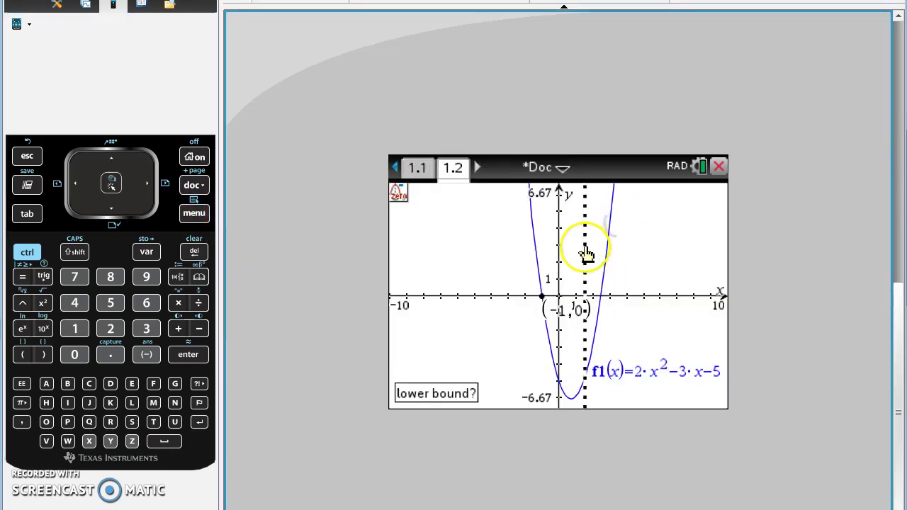
left_click(581, 256)
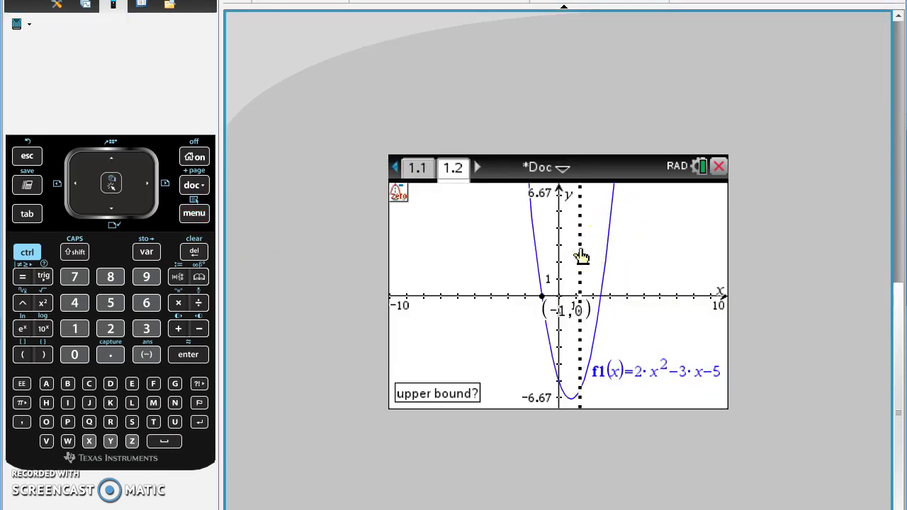
left_click(636, 264)
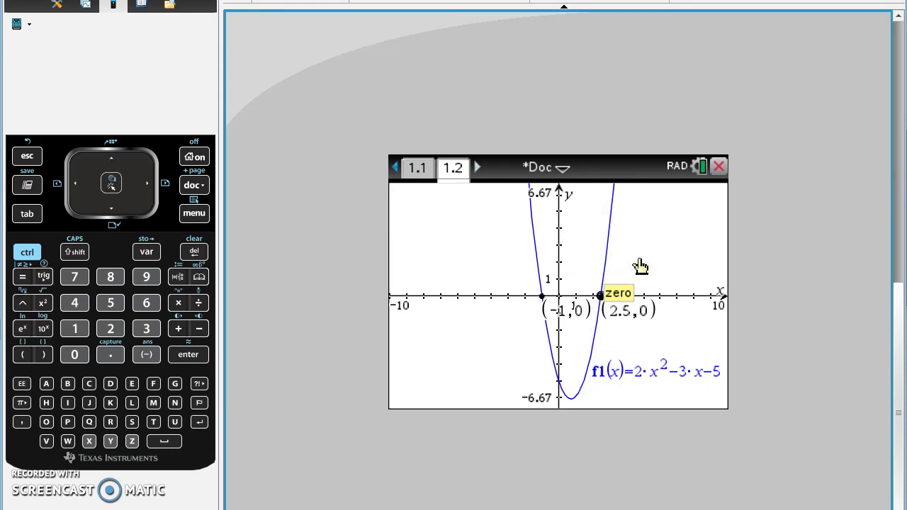
Step: Mark the vertex of f1 with Analyze Graph > Minimum, labelled (0.75, −6.13)
left_click(200, 215)
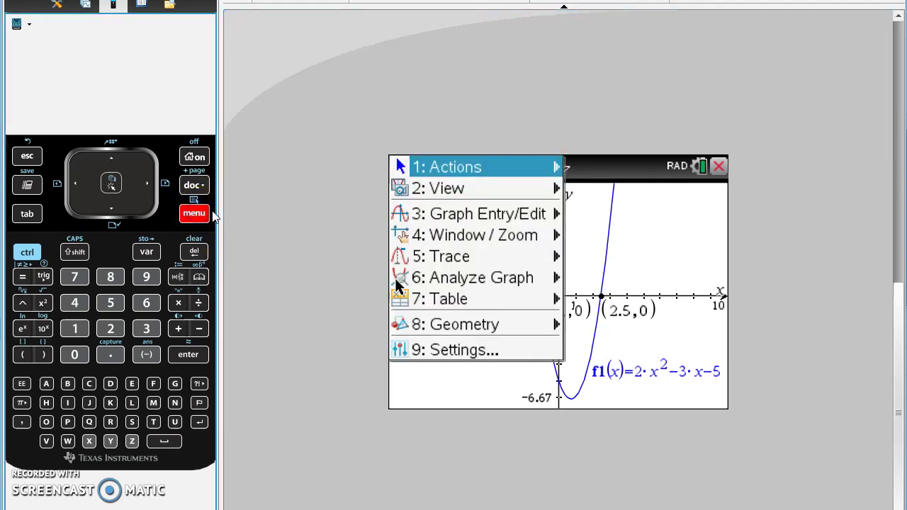
left_click(406, 214)
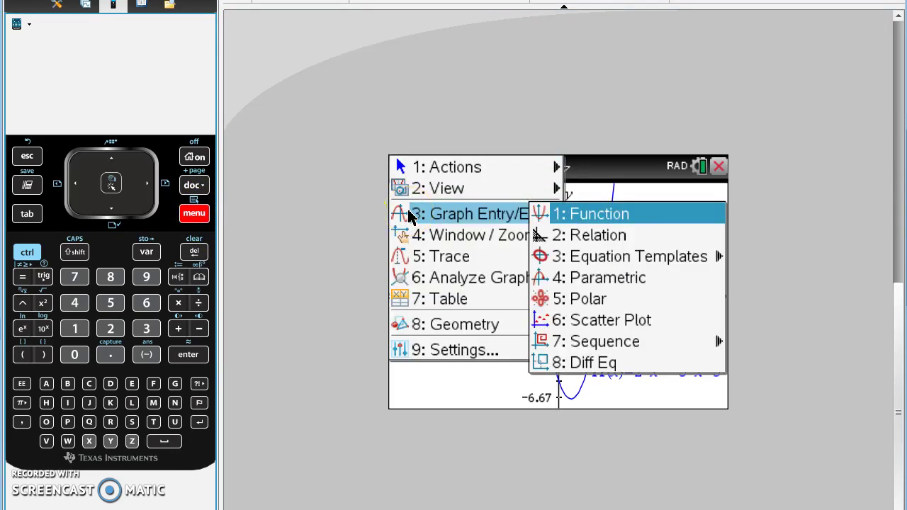
mouse_move(433, 277)
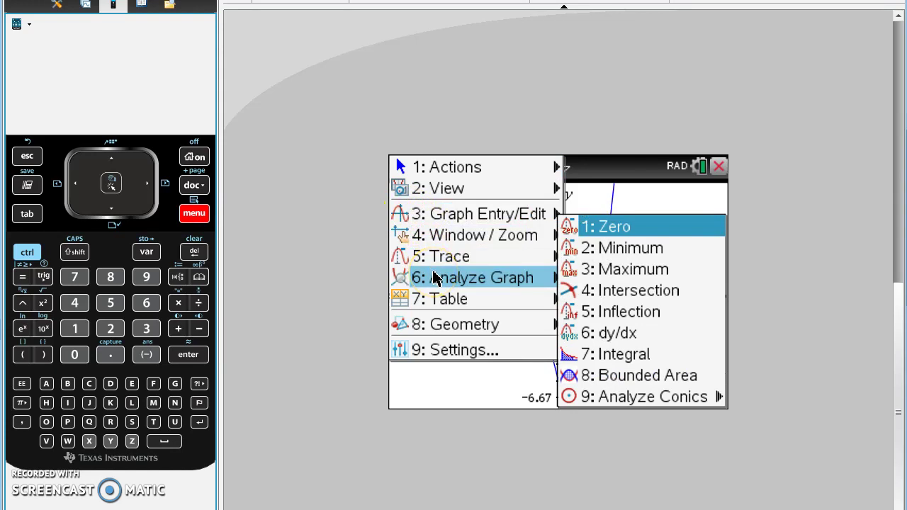
left_click(629, 249)
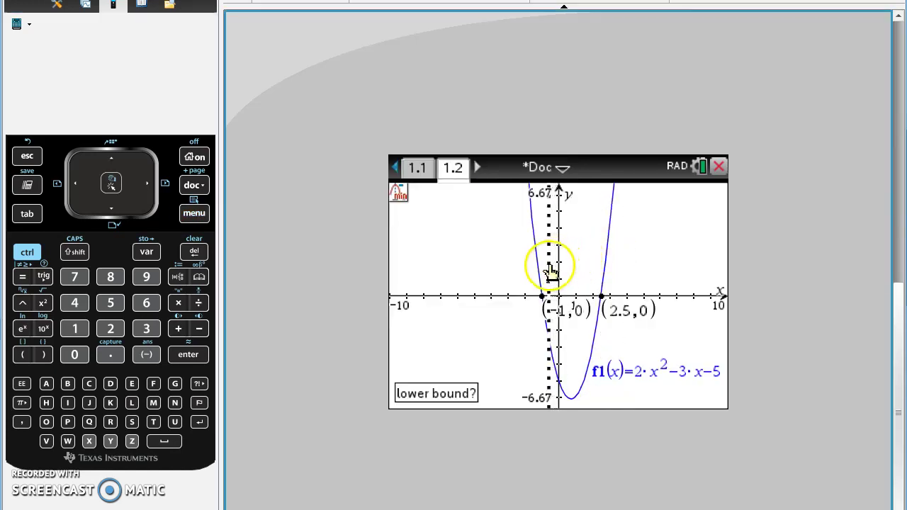
left_click(551, 271)
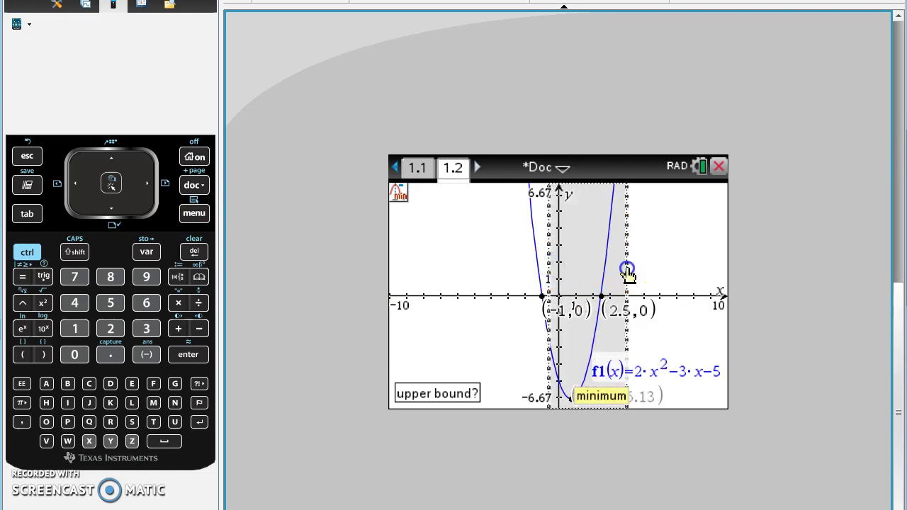
left_click(628, 270)
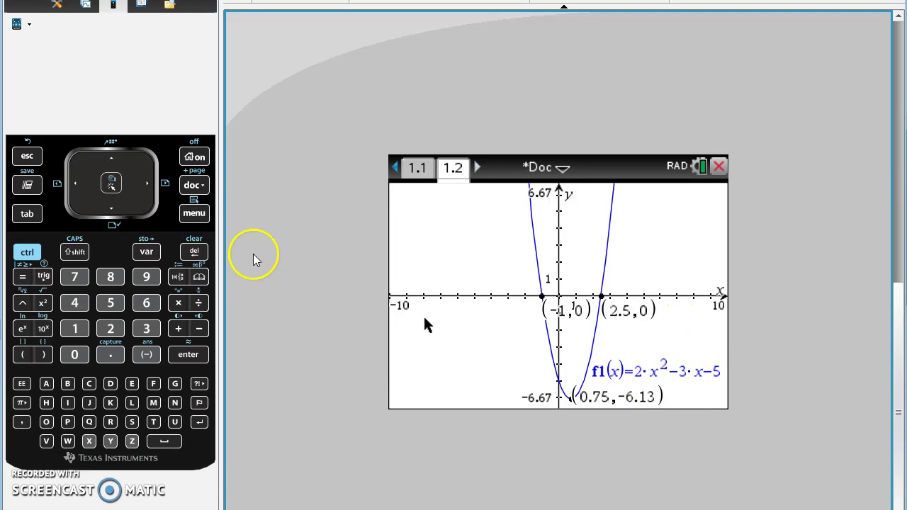
Step: Graph Trace f1 right to zero (2.5, 0), then back left to (−1, 0)
left_click(200, 218)
left_click(436, 256)
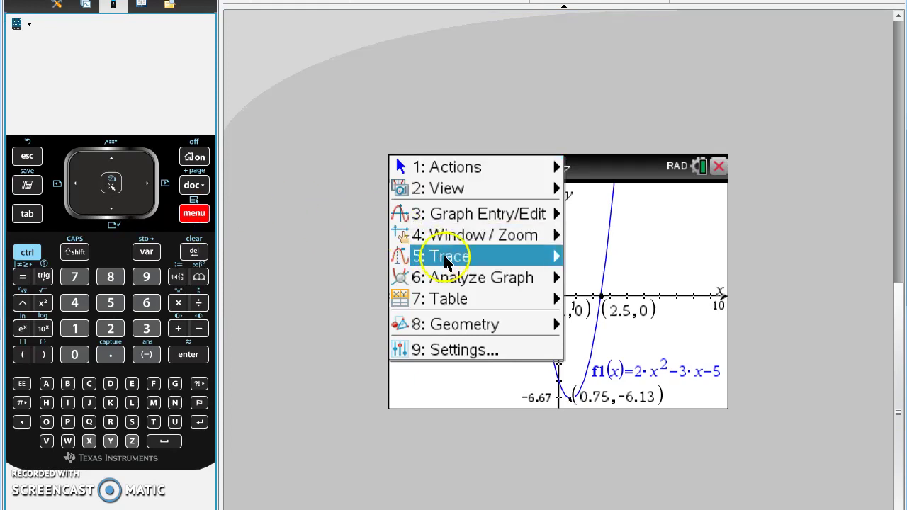
left_click(525, 257)
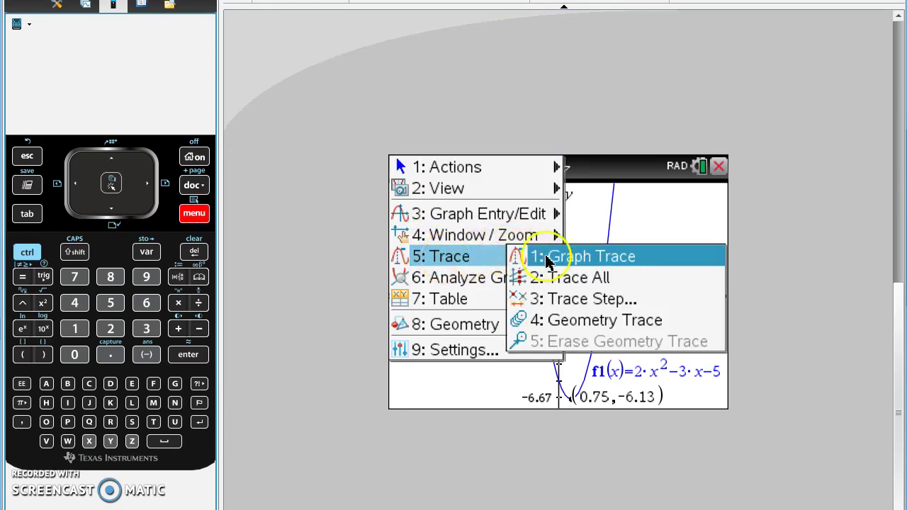
key("Right")
key("Right")
key("Right")
key("Right")
key("Right")
key("Right")
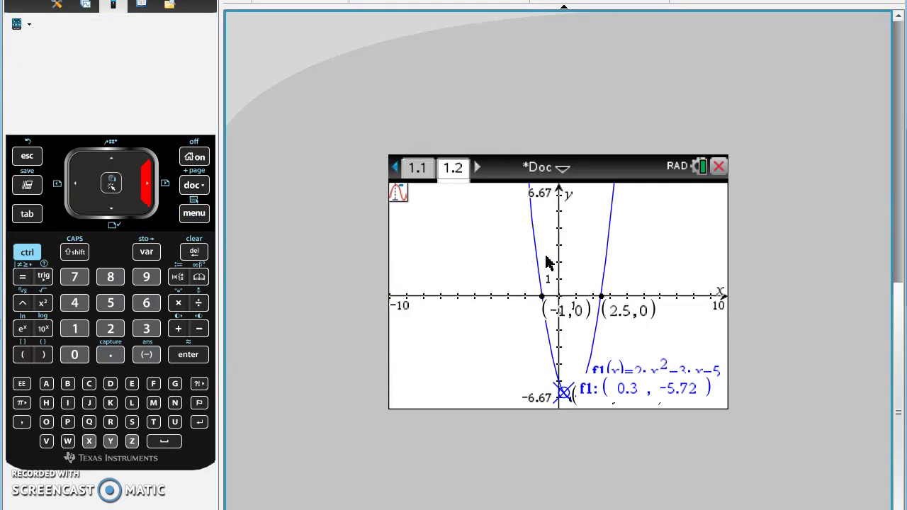
key("Right")
key("Right")
key("Right")
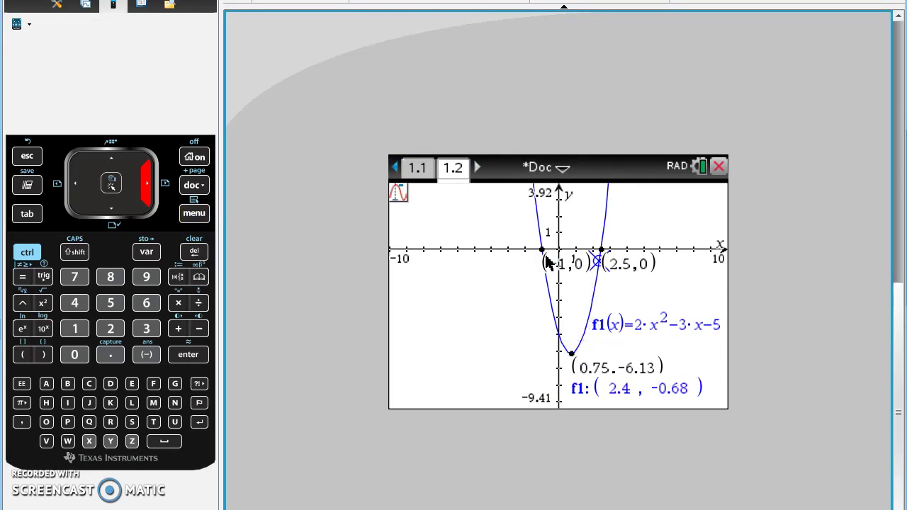
key("Left")
key("Left")
key("Left")
key("Left")
key("Left")
key("Left")
key("Left")
key("Left")
key("Left")
key("Left")
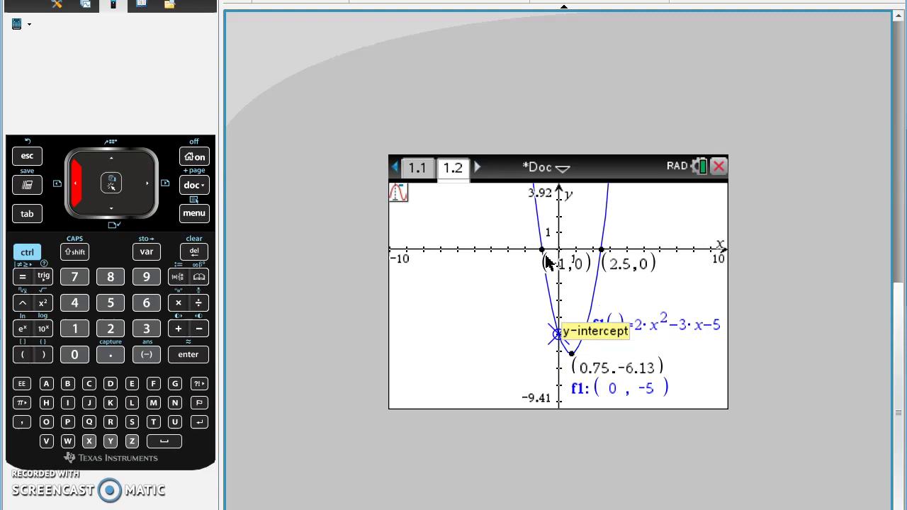
key("Left")
key("Left")
key("Left")
key("Left")
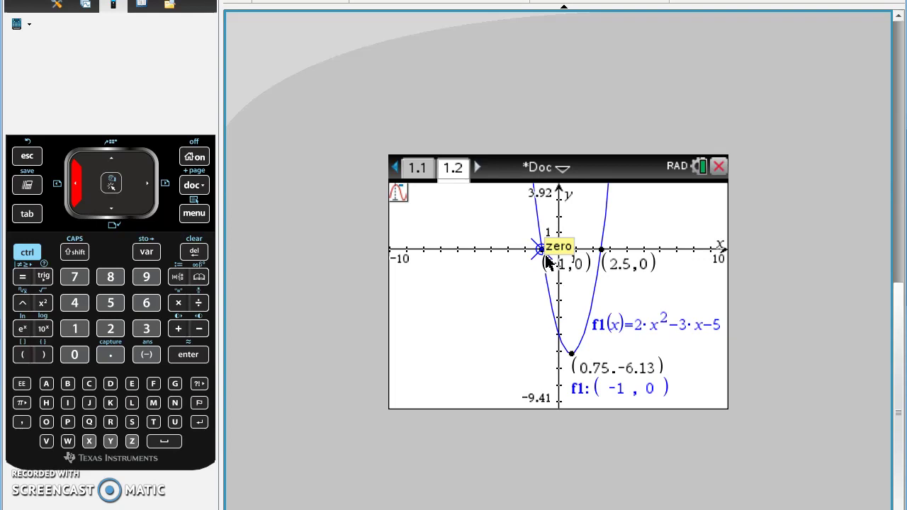
Step: Switch back to Calculator page 1.1 with the factor, solve and completeSquare results
left_click(417, 168)
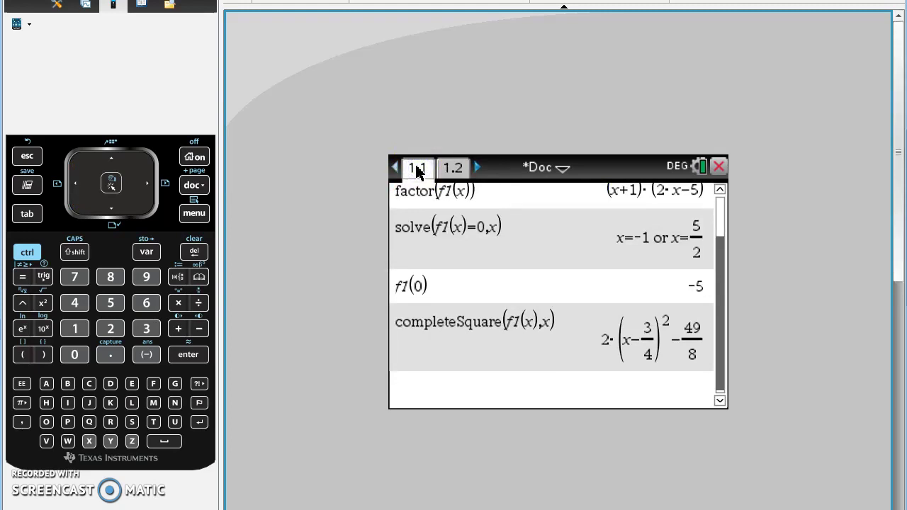